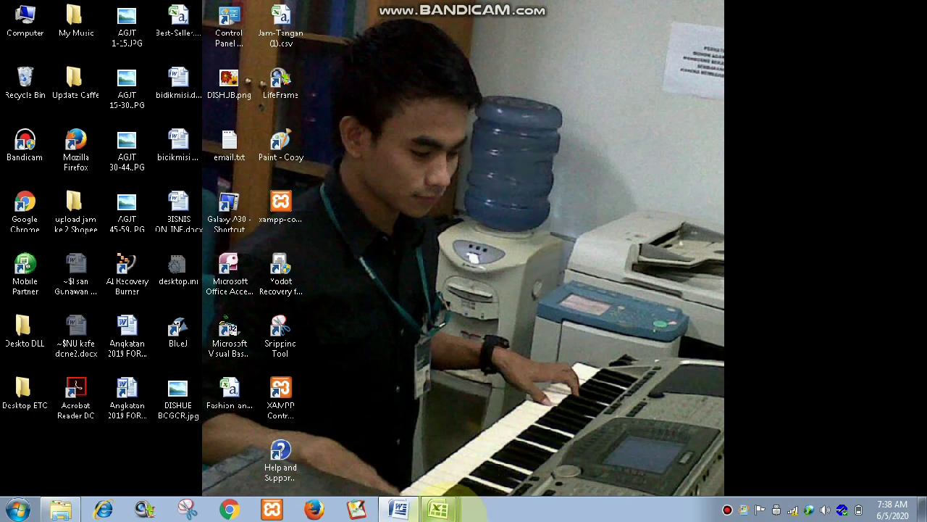
Bring the salary recap workbook to the front and zoom the Gaji Guru sheet to 133%.
mouse_move(449, 499)
left_click(461, 482)
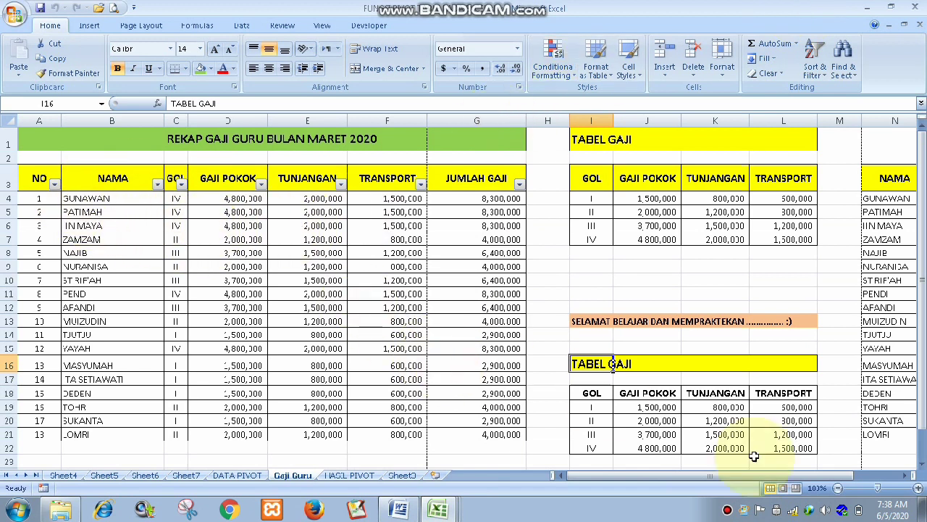
left_click(878, 489)
left_click_drag(878, 489, 881, 489)
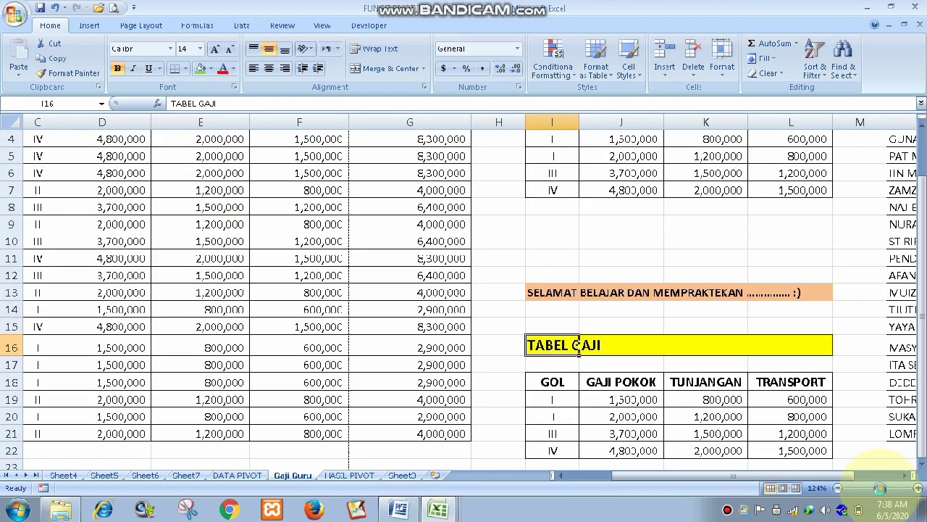
left_click_drag(881, 489, 883, 491)
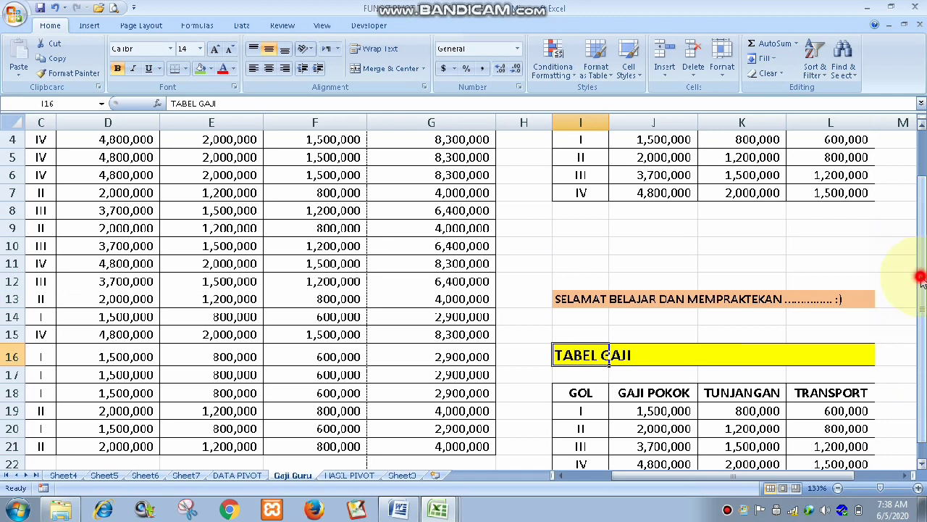
Scroll the magnified sheet back to cell A1 and bring up the Page Layout options.
left_click_drag(920, 278, 922, 239)
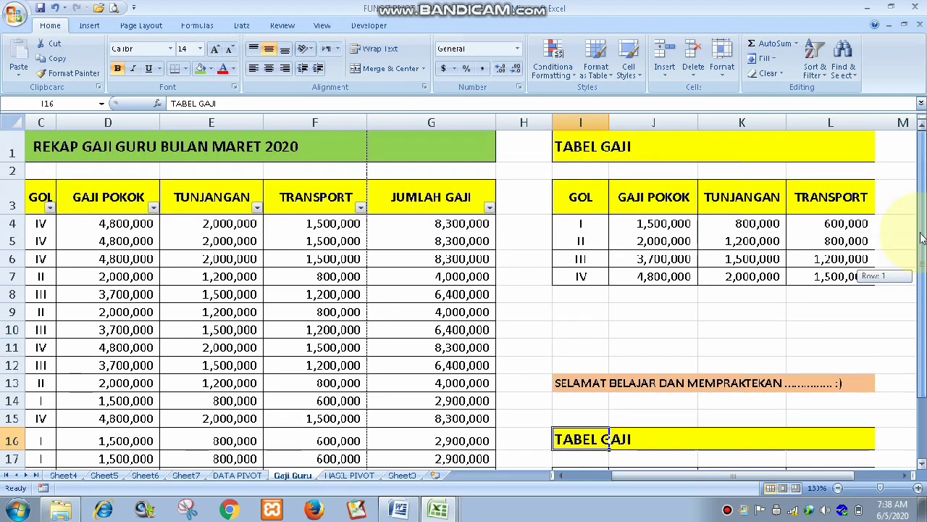
mouse_move(676, 476)
left_mouse_down()
mouse_move(774, 482)
mouse_move(587, 489)
left_mouse_up()
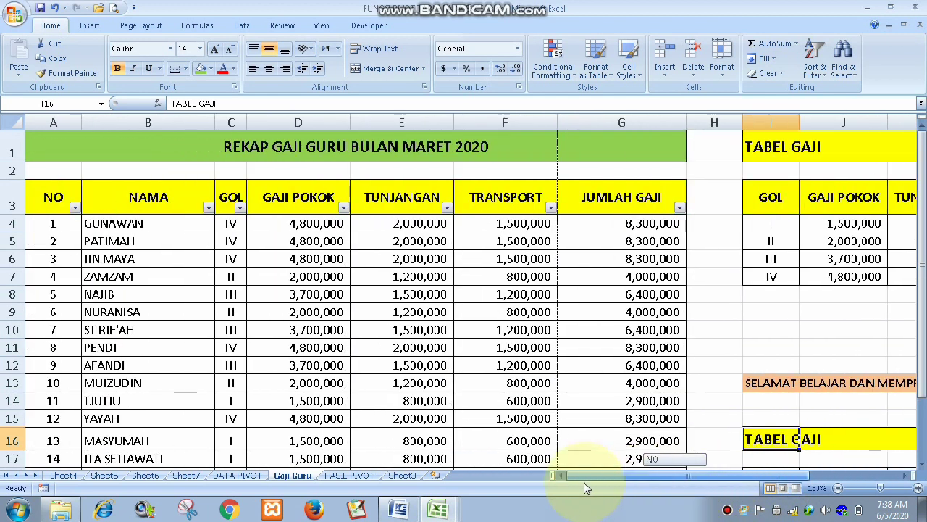
mouse_move(595, 488)
left_mouse_down()
mouse_move(478, 484)
mouse_move(690, 487)
mouse_move(588, 484)
left_mouse_up()
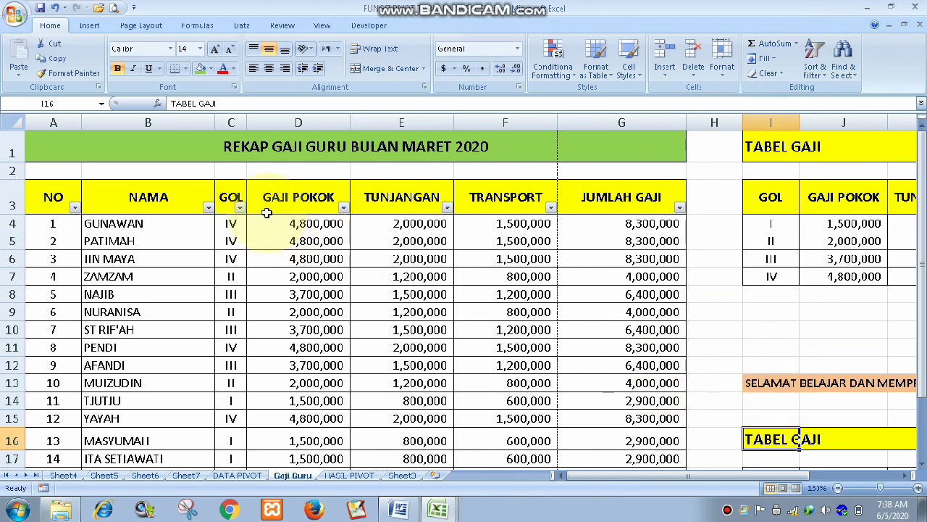
left_click(138, 30)
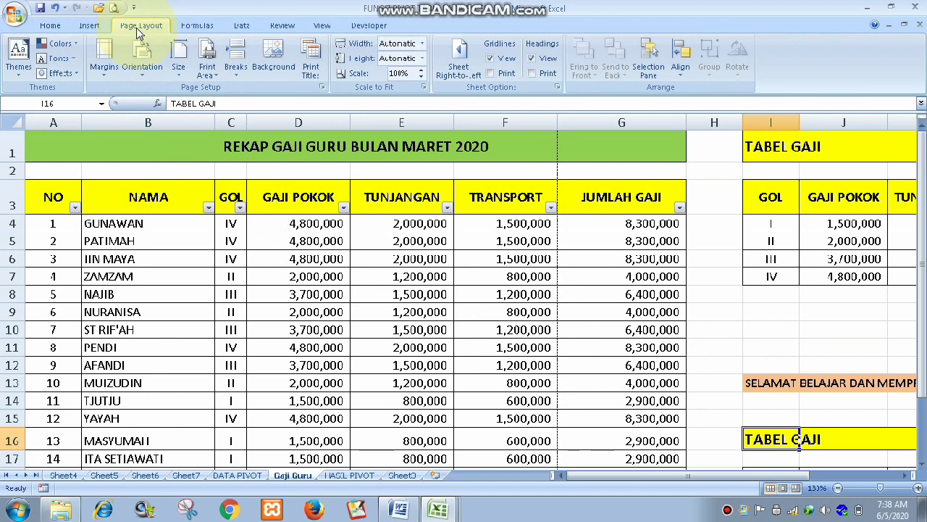
Check the margin presets, then choose A4 as the sheet's paper size.
left_click(112, 80)
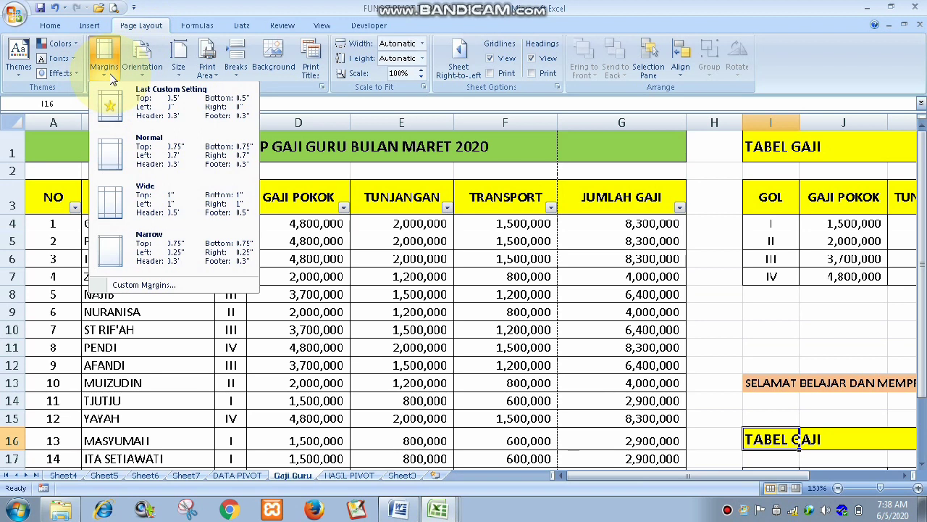
left_click(183, 77)
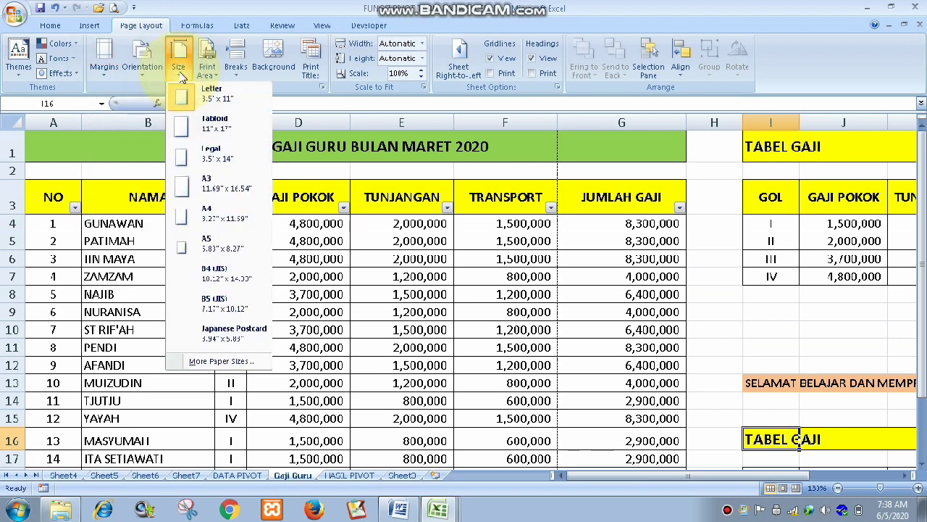
left_click(209, 219)
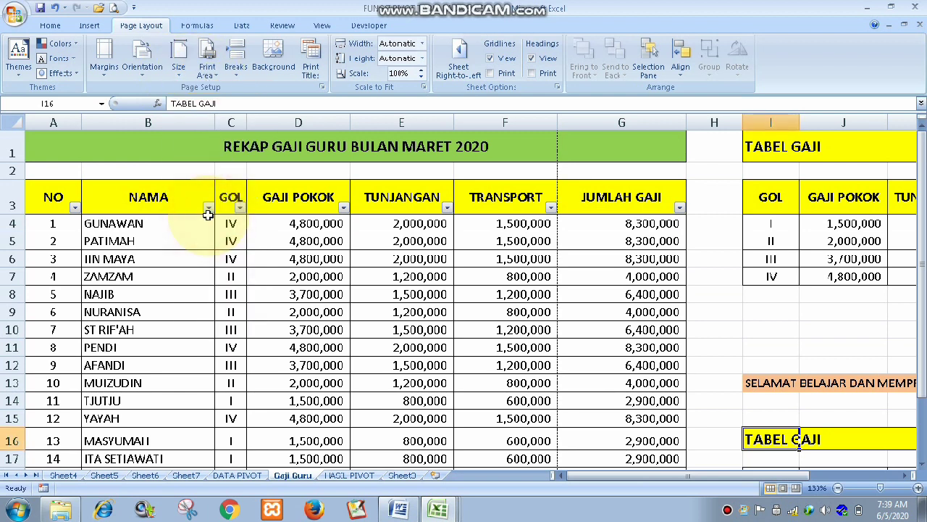
left_click(13, 18)
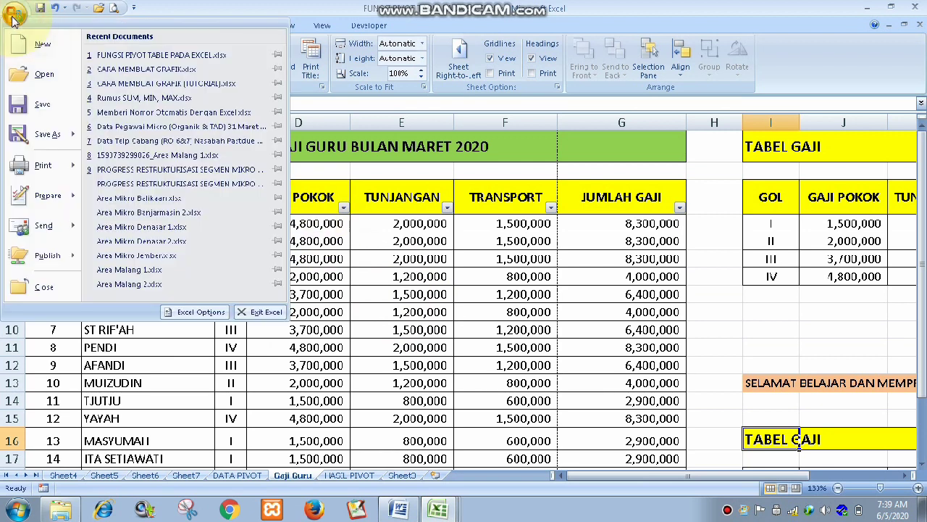
mouse_move(38, 161)
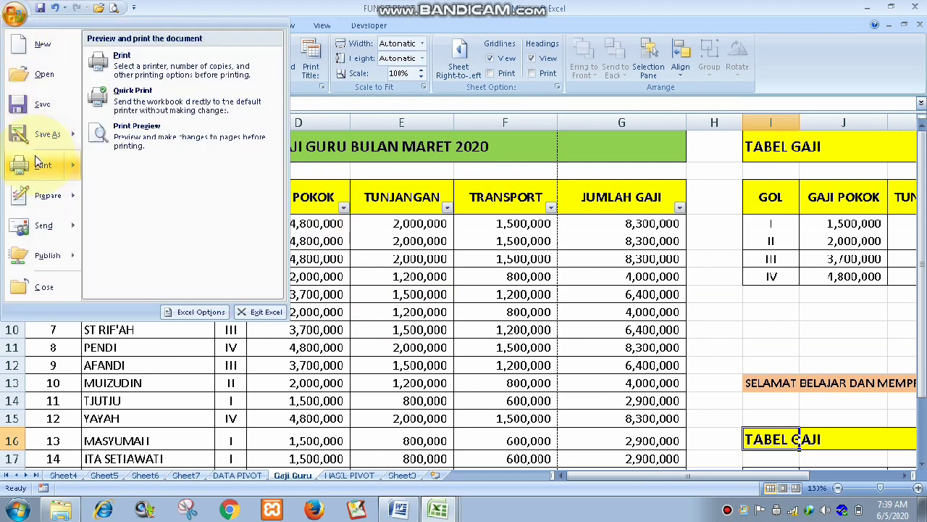
left_click(152, 147)
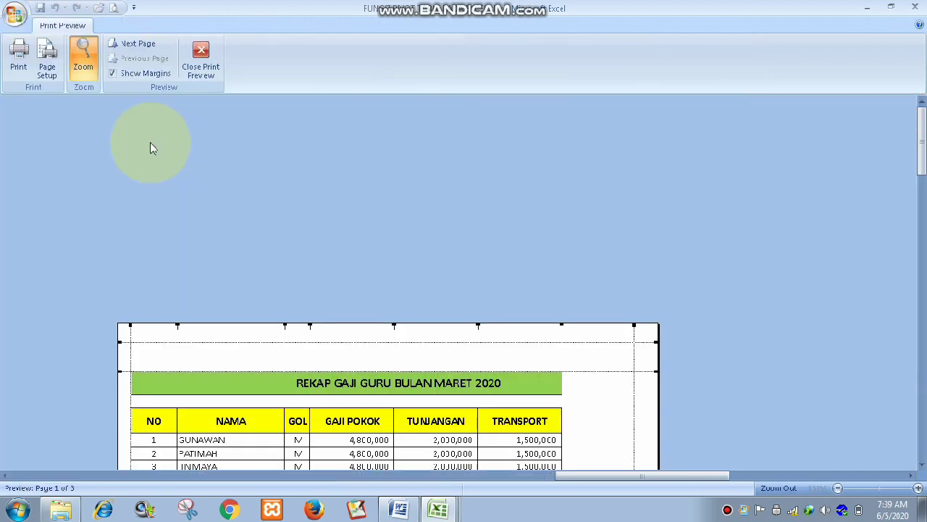
left_click_drag(921, 170, 923, 239)
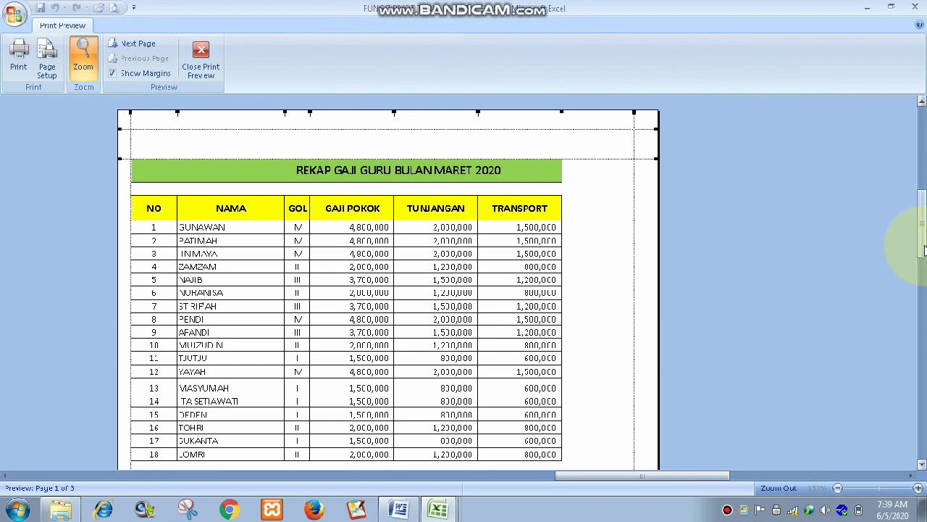
left_click_drag(924, 250, 509, 326)
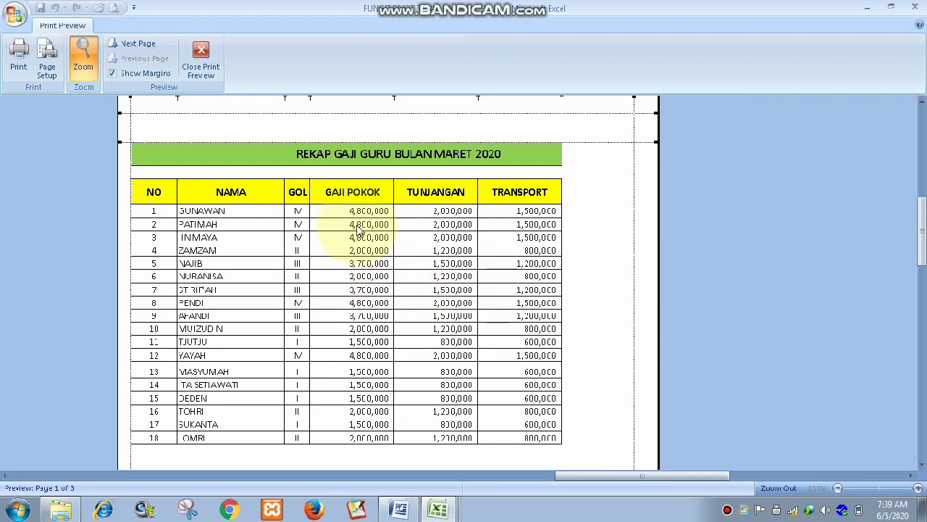
left_click(143, 45)
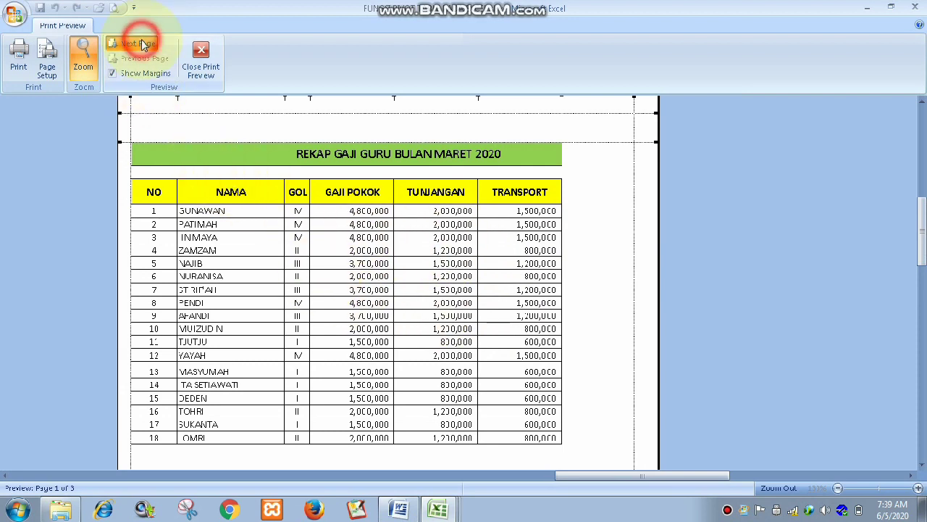
left_click(141, 43)
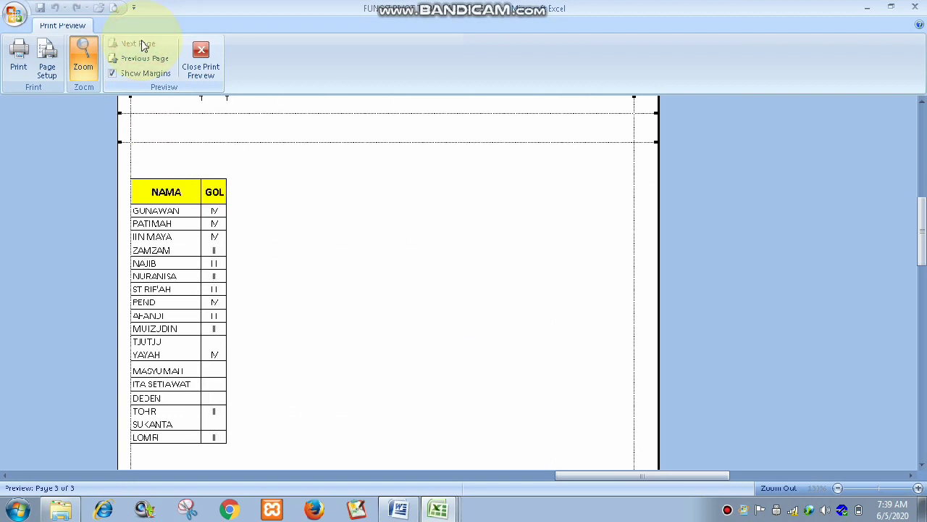
left_click(142, 58)
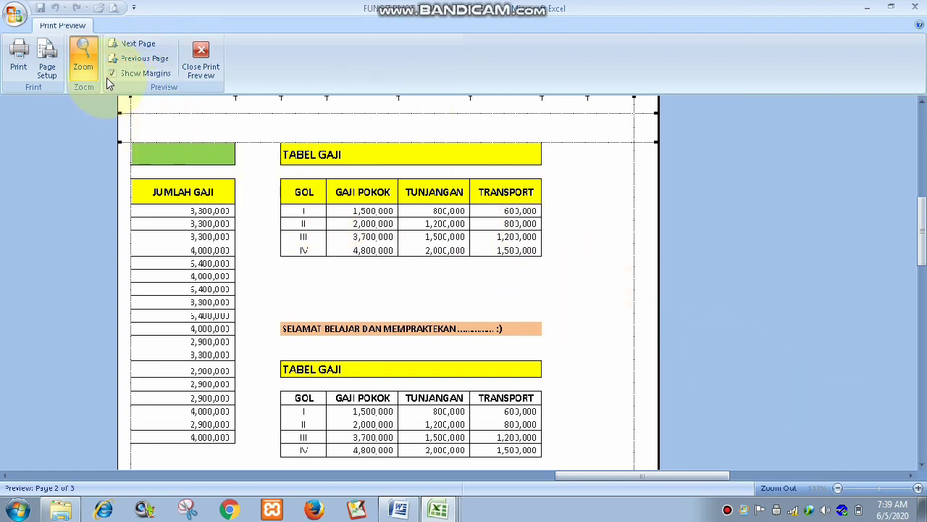
left_click(129, 59)
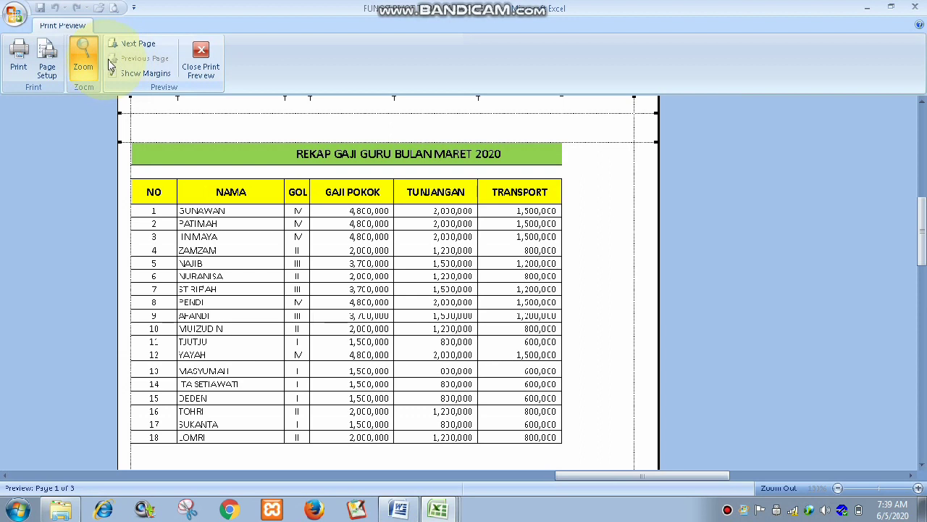
left_click(201, 58)
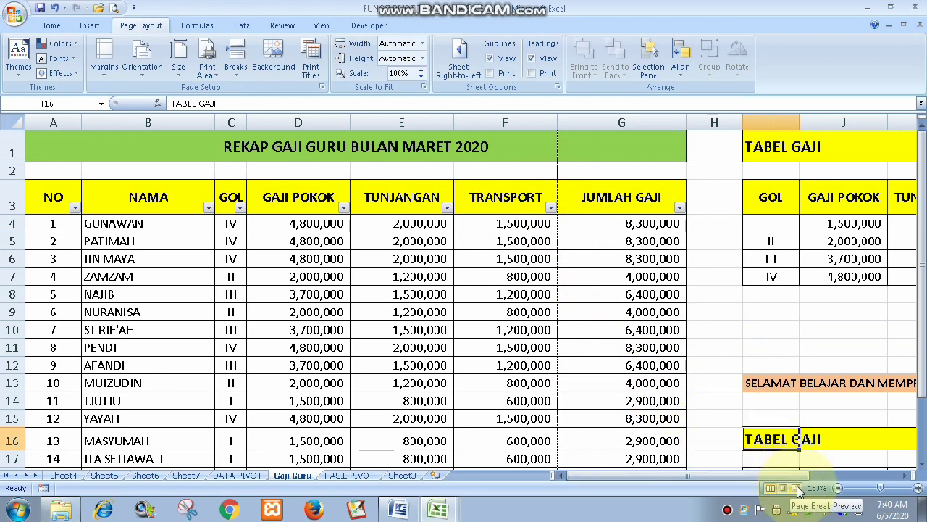
Switch the Gaji Guru sheet to Page Break Preview, showing Pages 1, 2 and 3.
left_click(784, 490)
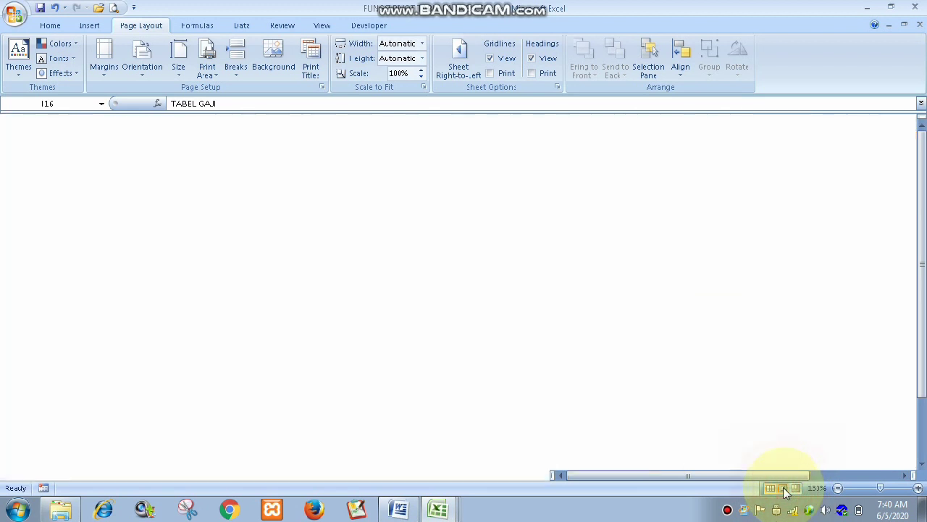
left_click(796, 489)
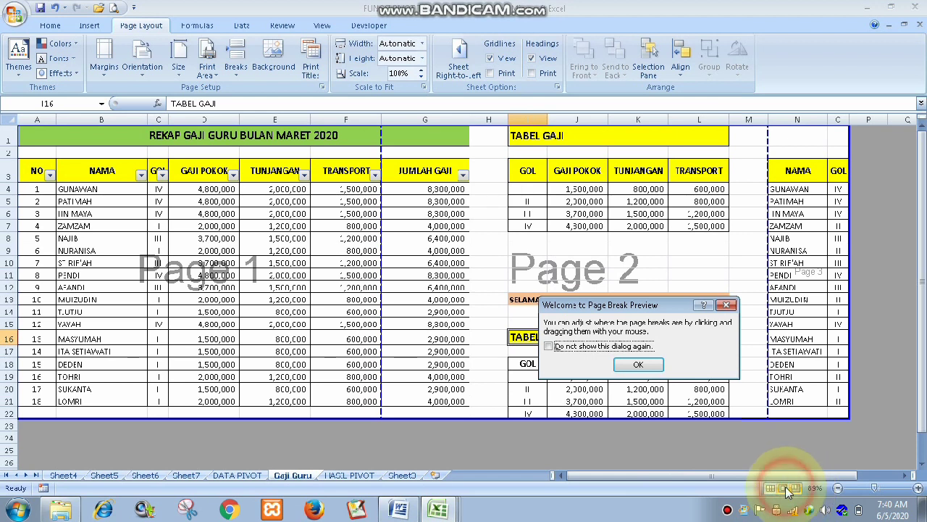
left_click(648, 364)
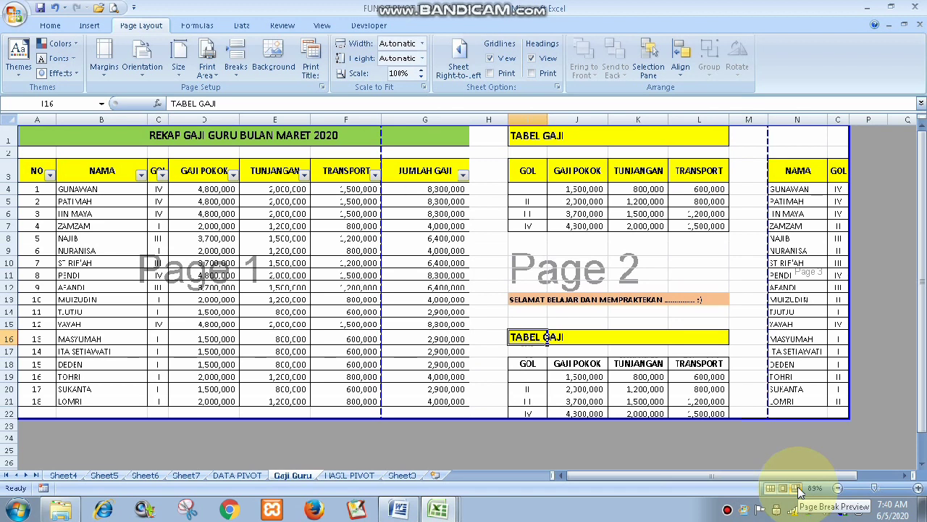
left_click(917, 488)
left_click(918, 487)
left_click(917, 488)
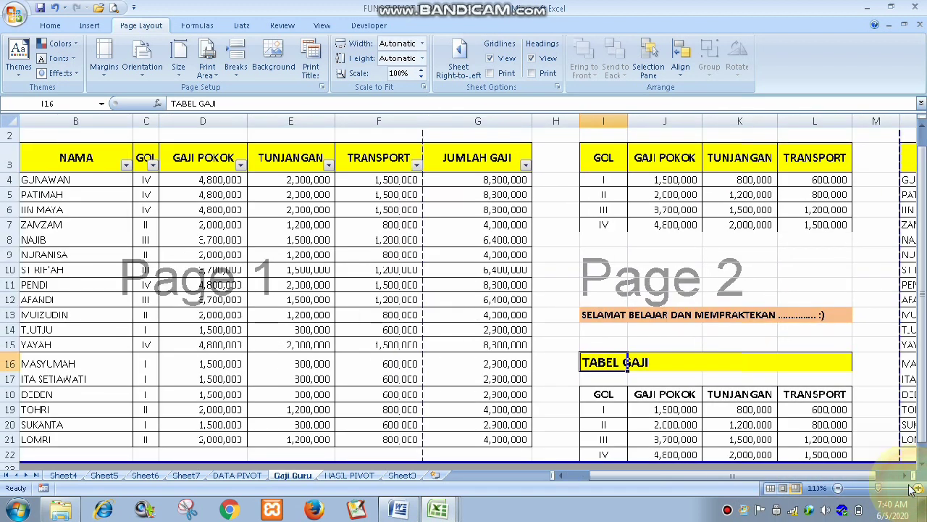
left_click_drag(922, 279, 921, 282)
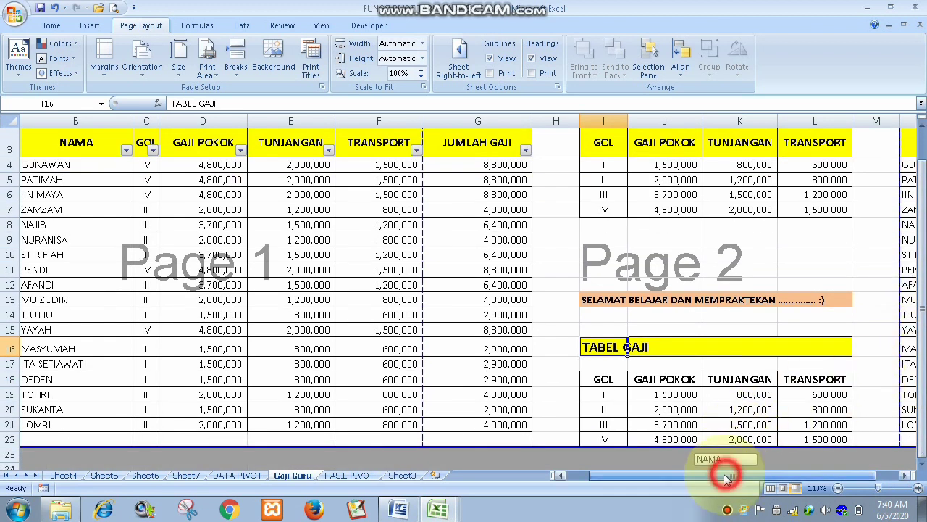
left_click_drag(730, 476, 598, 489)
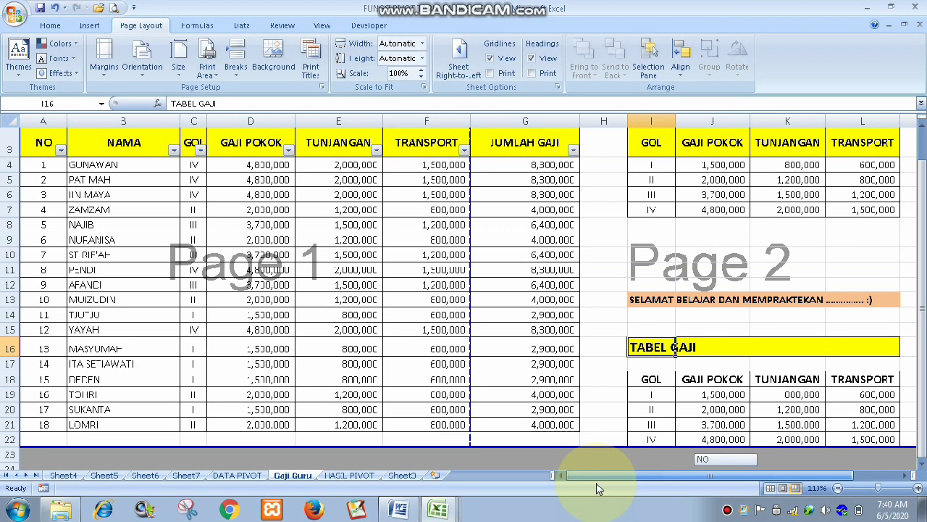
left_click_drag(599, 489, 733, 476)
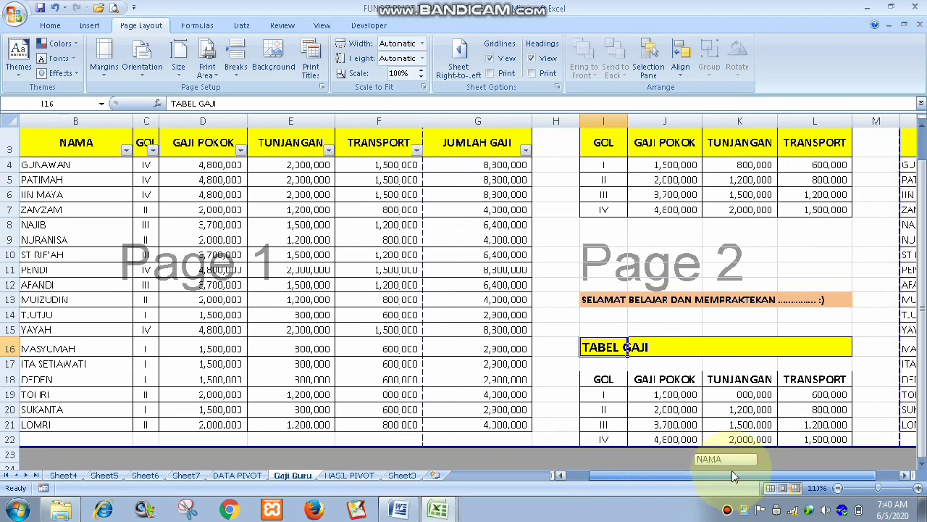
left_click(190, 255)
left_click(706, 272)
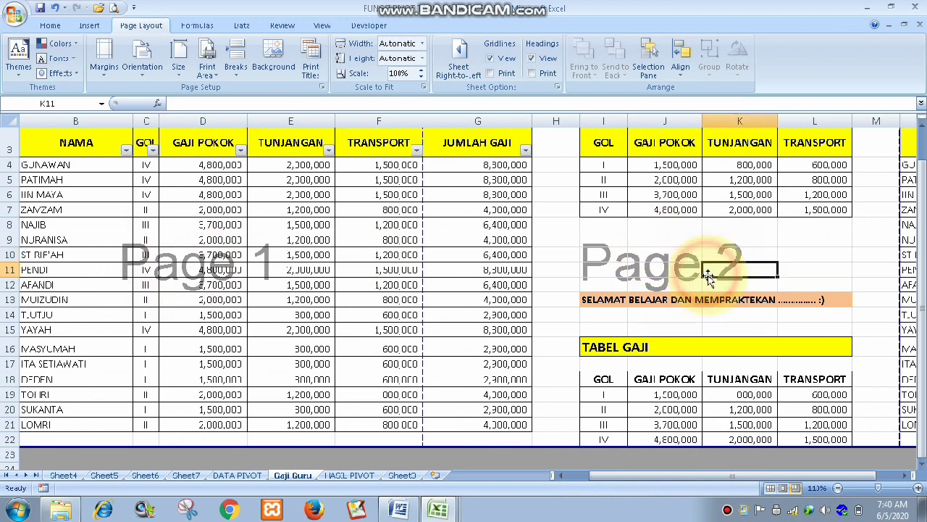
left_click_drag(745, 477, 813, 484)
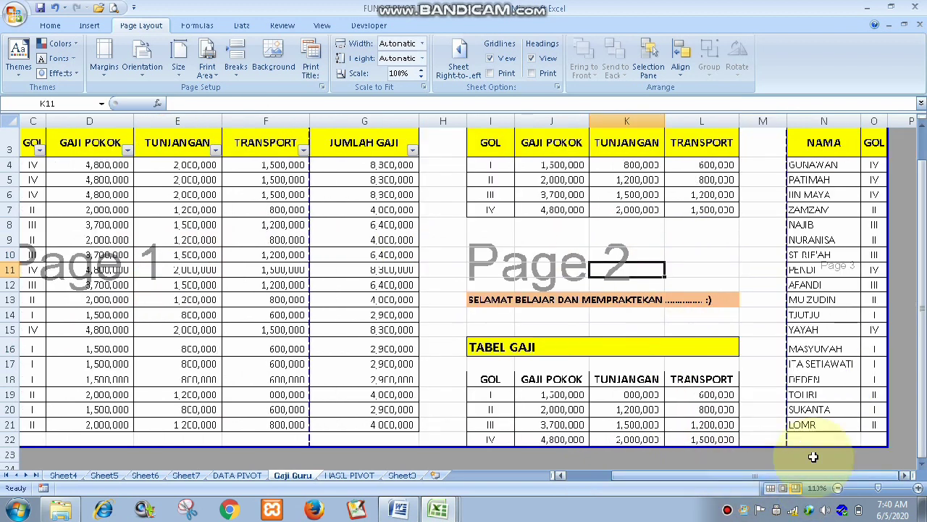
left_click(845, 265)
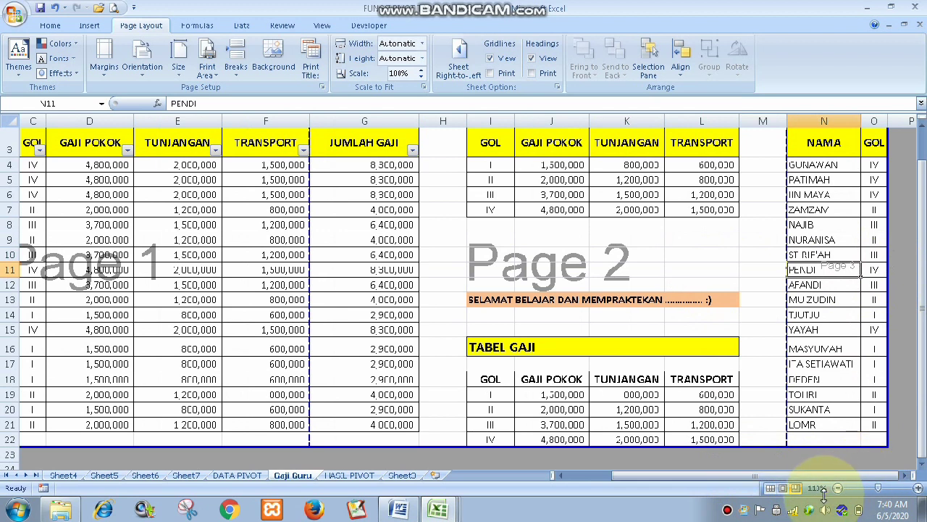
left_click_drag(835, 484, 734, 484)
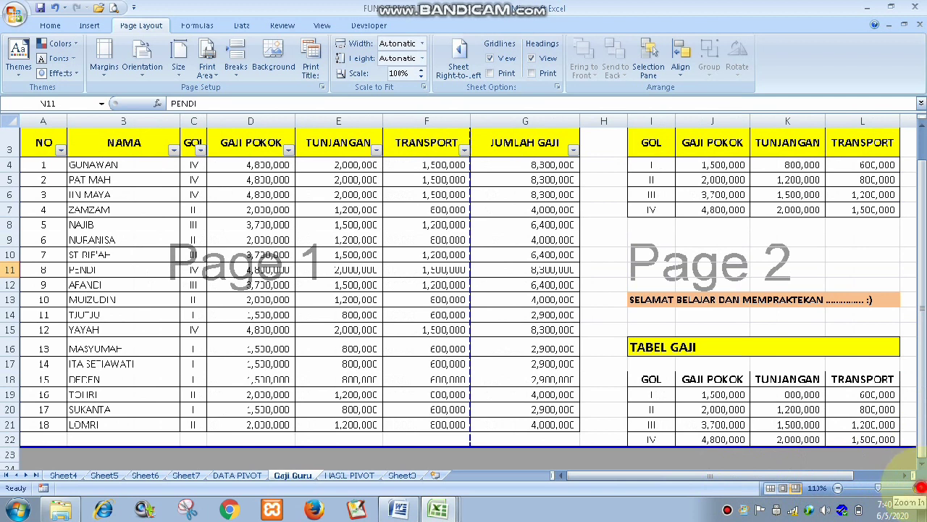
left_click(918, 488)
left_click(919, 488)
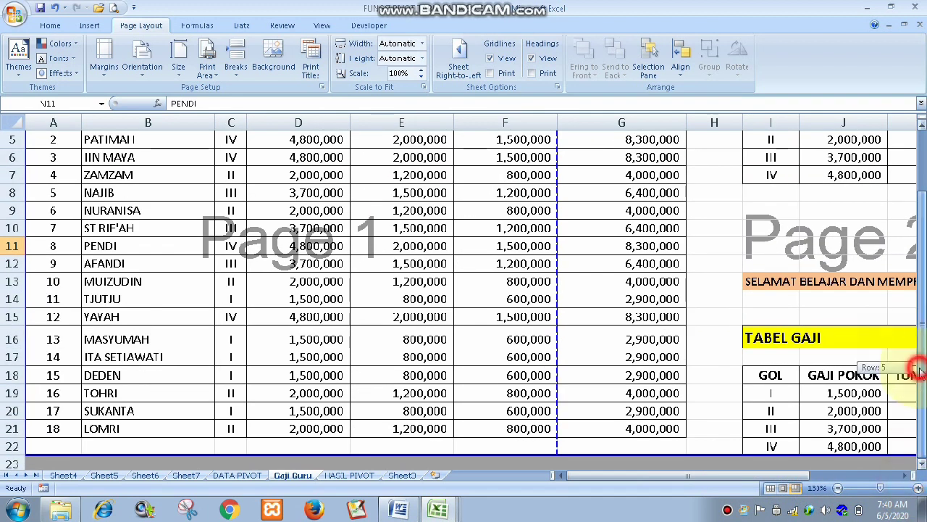
left_click_drag(918, 370, 913, 250)
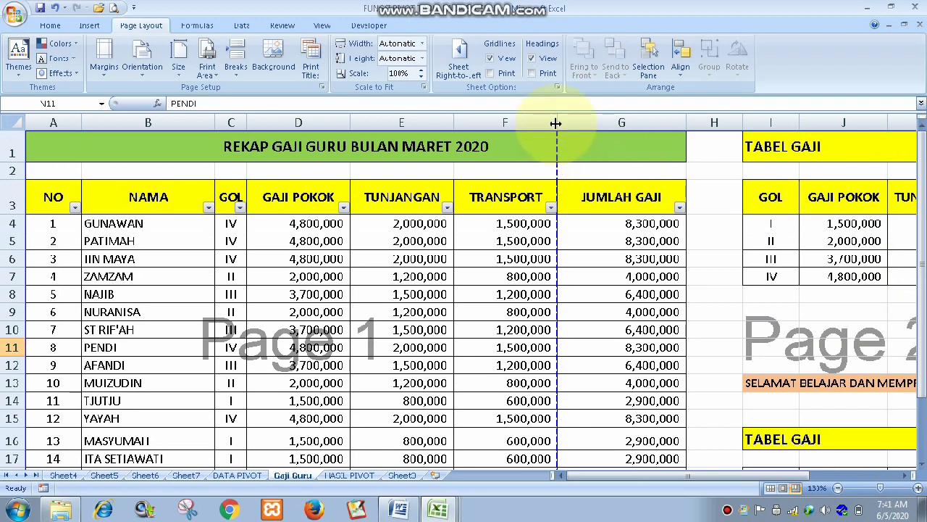
left_click(919, 489)
Drag the vertical page break past column O so the recap becomes Page 1 at 51%.
left_click(919, 489)
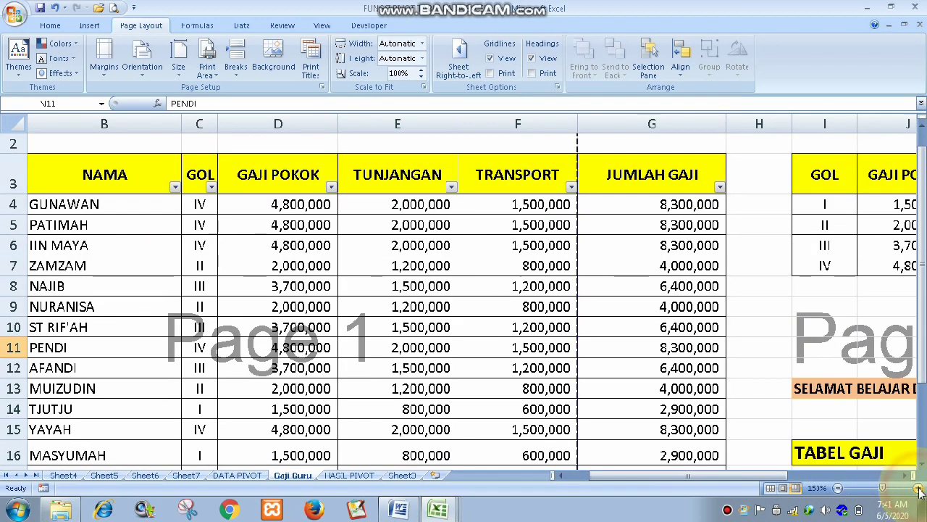
left_click_drag(924, 356, 917, 290)
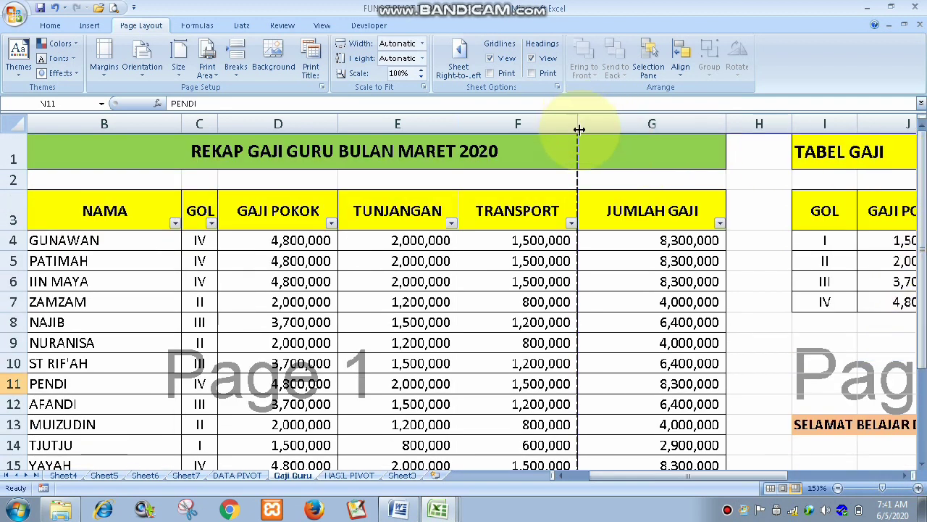
mouse_move(577, 141)
left_mouse_down()
mouse_move(766, 141)
mouse_move(500, 210)
mouse_move(668, 216)
left_mouse_up()
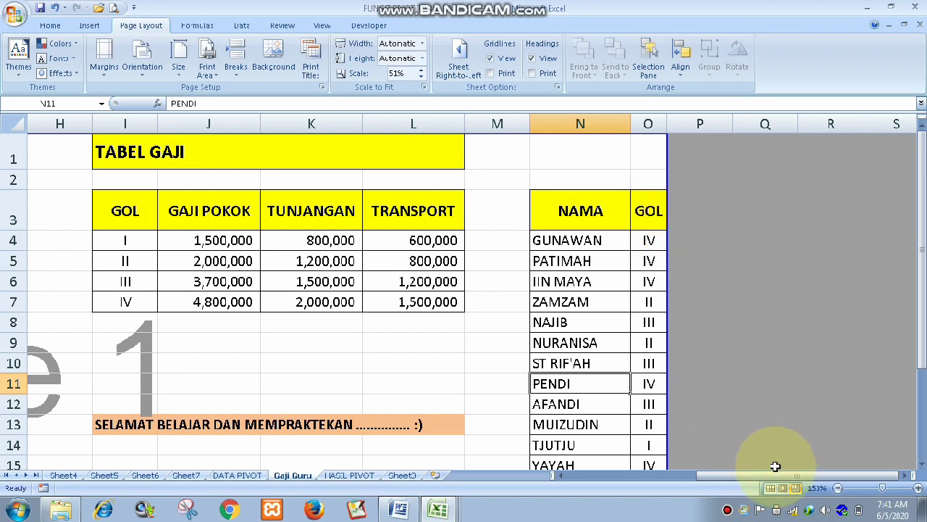
left_click(776, 479)
left_click_drag(776, 478, 642, 504)
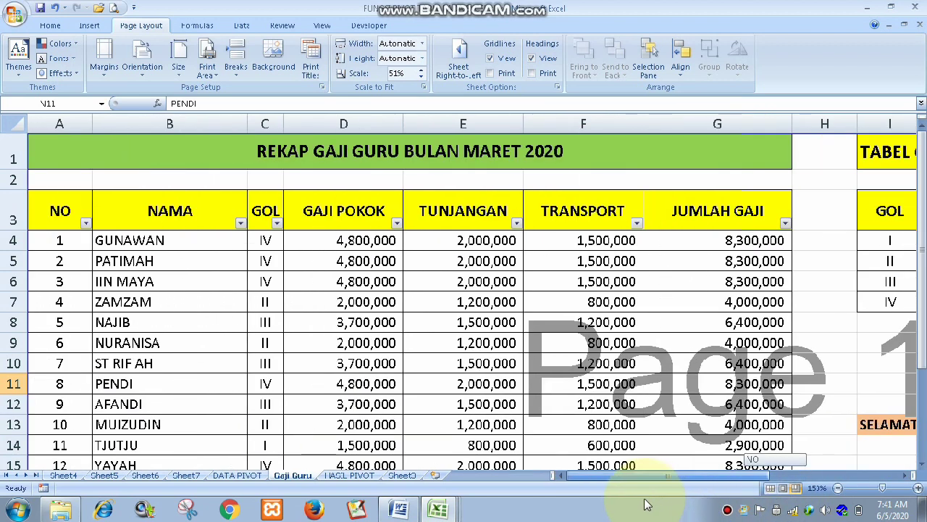
Zoom out to see the whole page and check the recap range A1:O22.
left_click(837, 489)
left_click(838, 489)
left_click(838, 489)
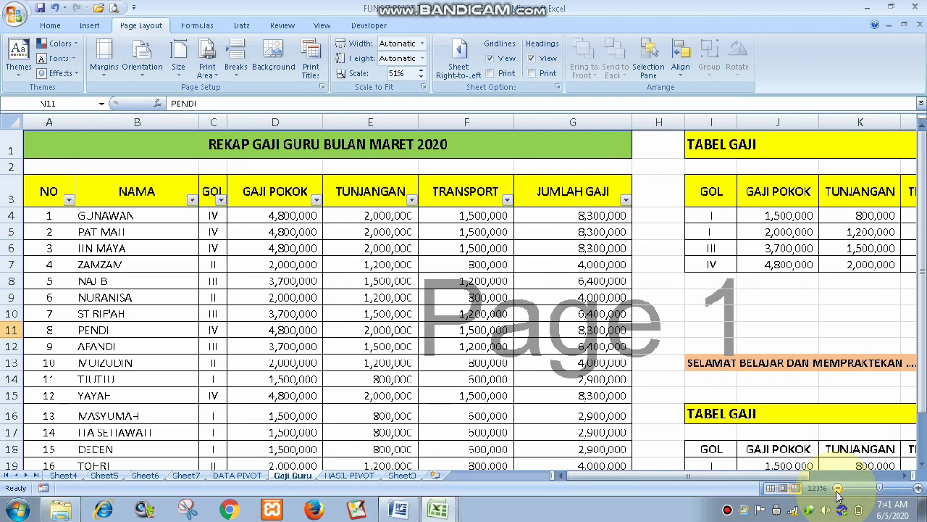
left_click(838, 489)
left_click(838, 489)
left_click(837, 489)
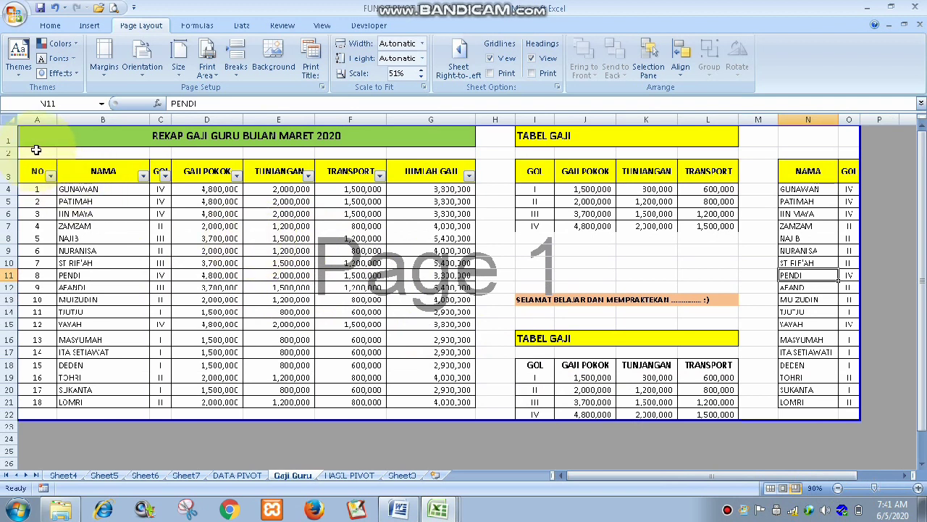
left_click_drag(45, 134, 841, 419)
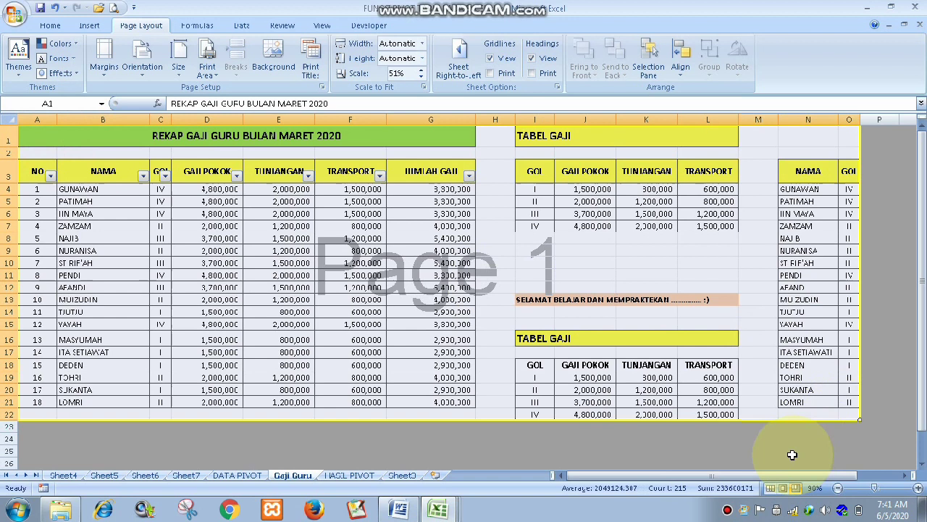
left_click(808, 451)
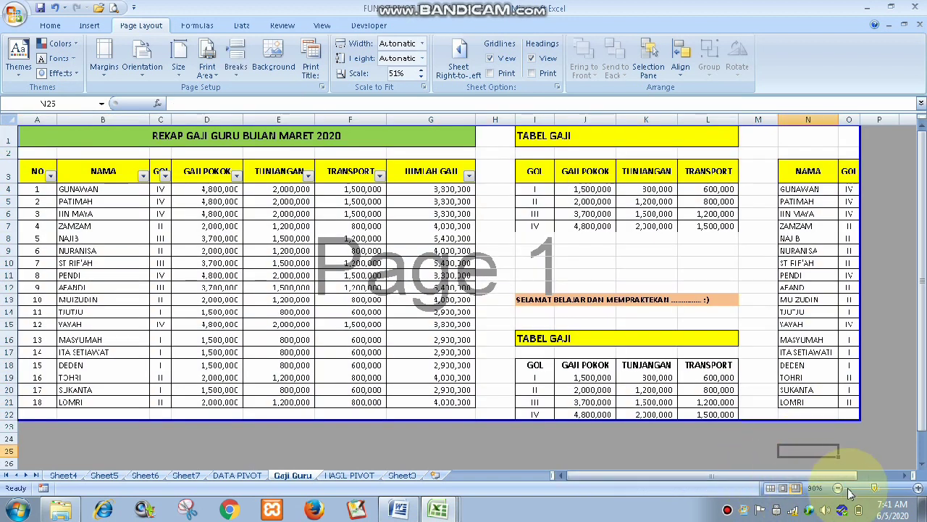
Zoom in to 145% to inspect the right-hand tables.
left_click_drag(877, 489, 884, 490)
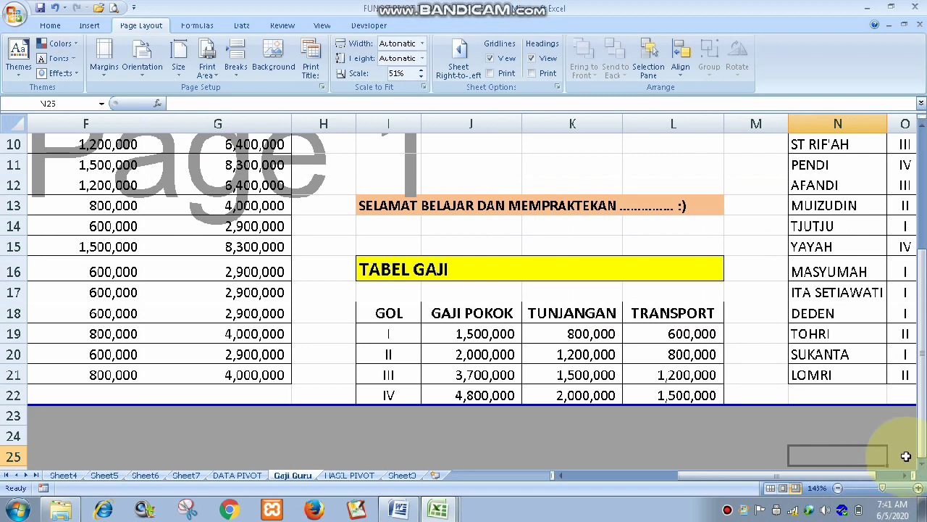
left_click_drag(922, 445, 921, 362)
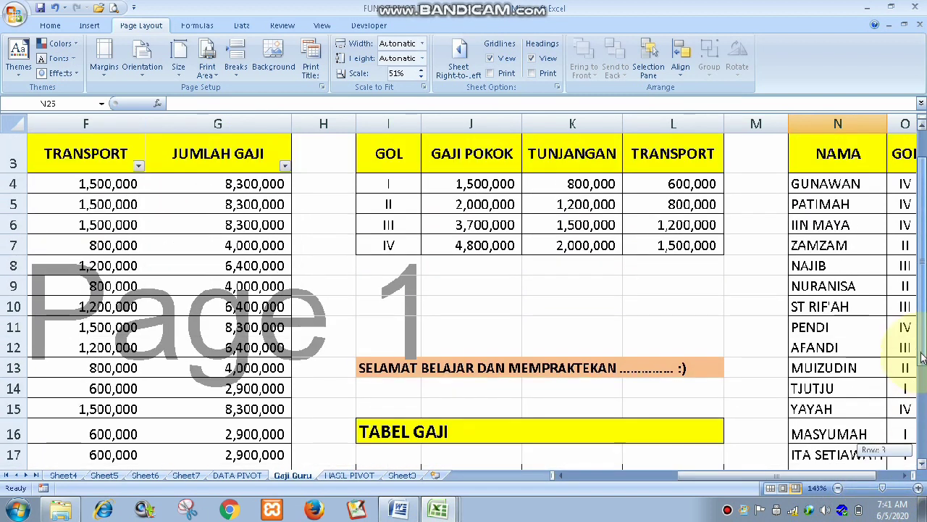
left_click_drag(772, 476, 719, 492)
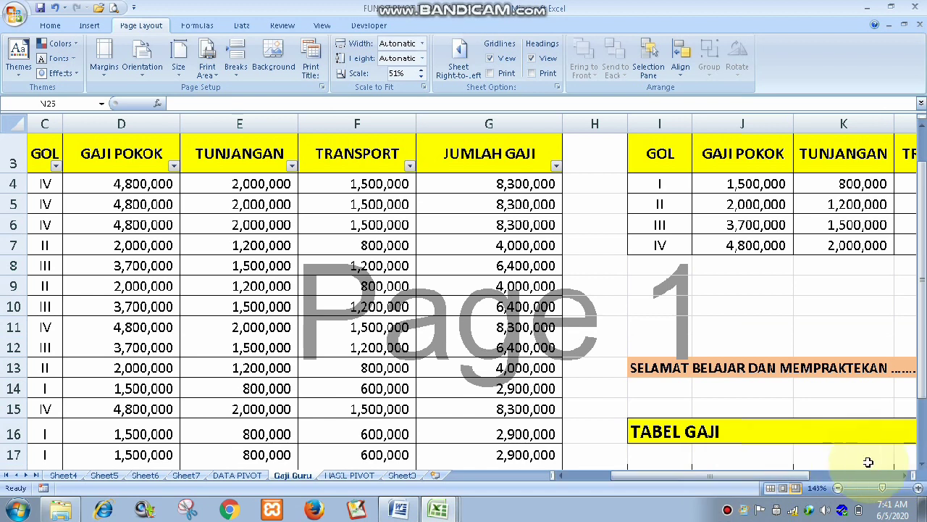
left_click_drag(792, 480, 898, 477)
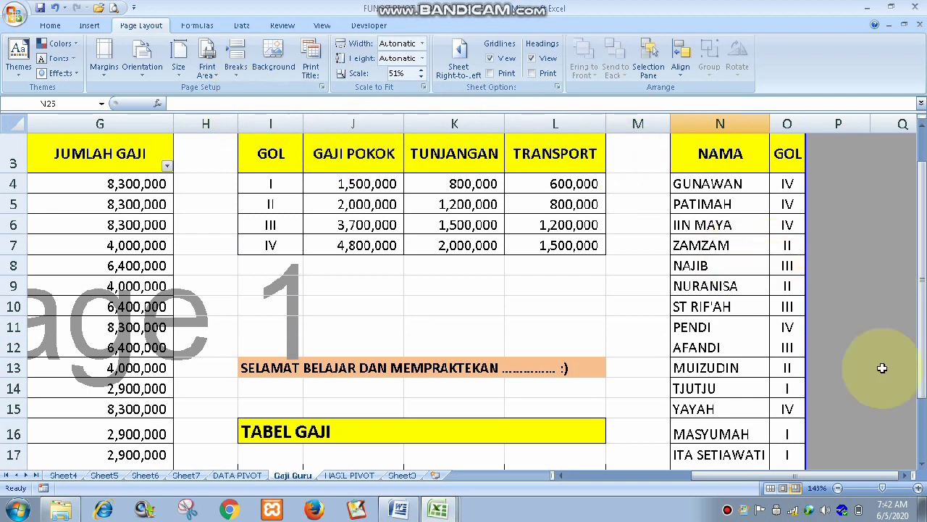
Zoom out until the whole table fits and scroll back to the NO column.
left_click(839, 488)
left_click(839, 489)
left_click(839, 489)
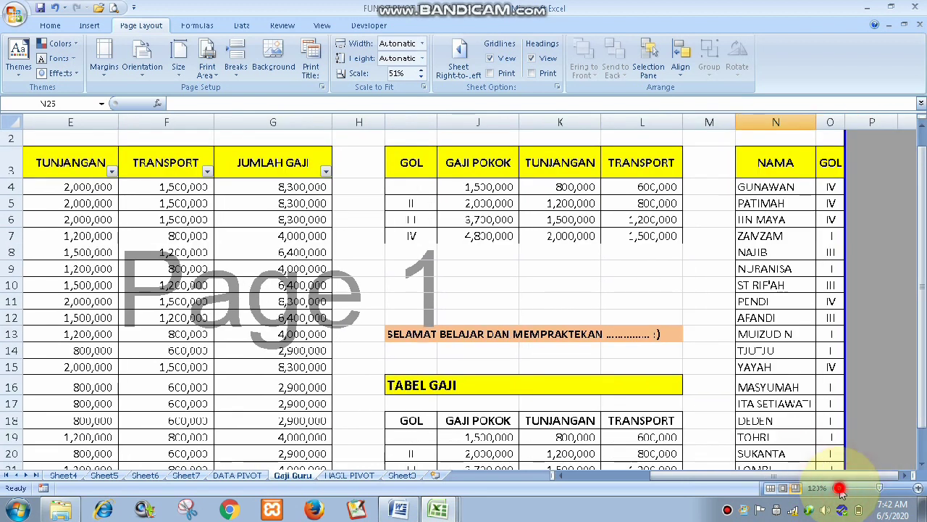
left_click(839, 488)
left_click(839, 488)
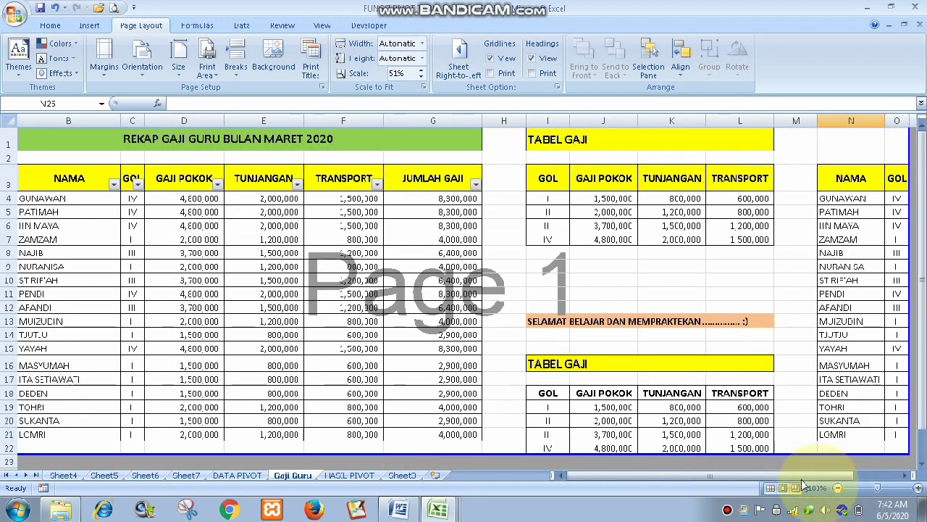
left_click_drag(633, 478, 579, 485)
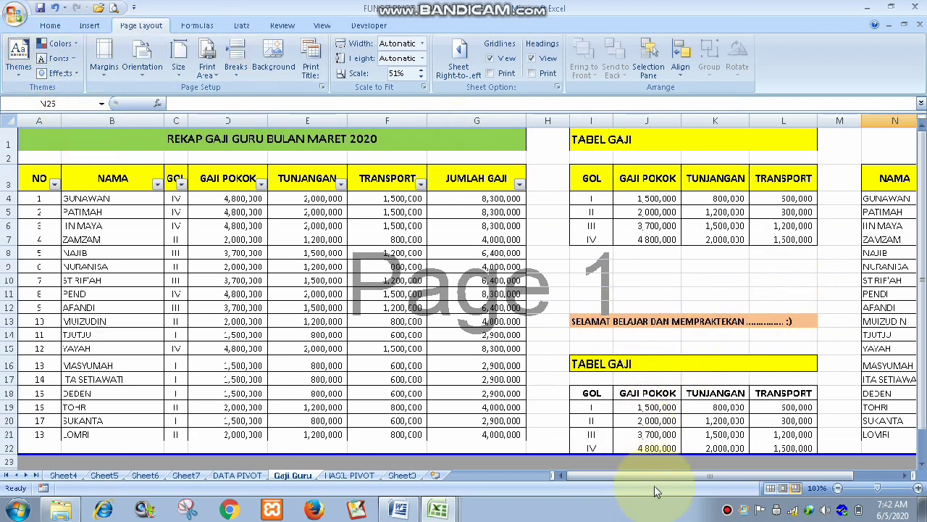
mouse_move(666, 487)
left_mouse_down()
mouse_move(685, 487)
mouse_move(559, 490)
left_mouse_up()
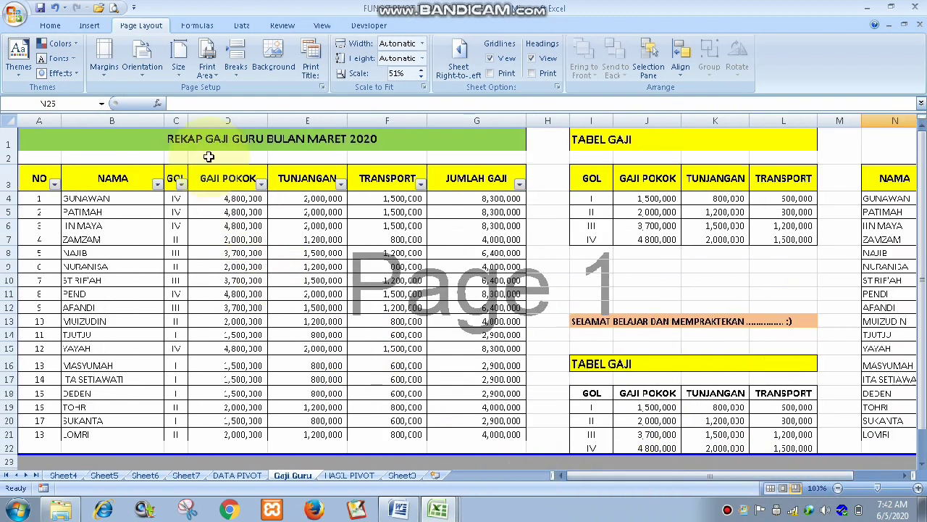
Leave the print area unchanged and set the page to landscape orientation.
left_click(214, 79)
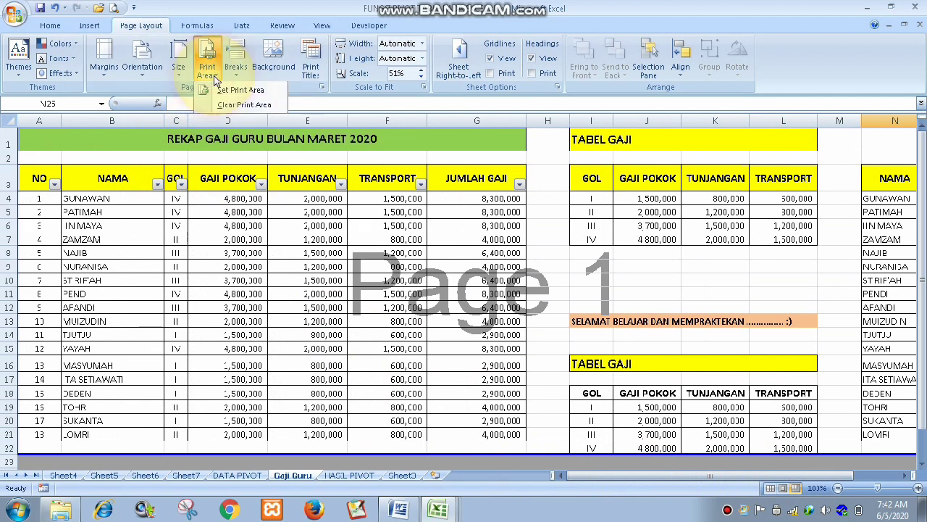
left_click(262, 259)
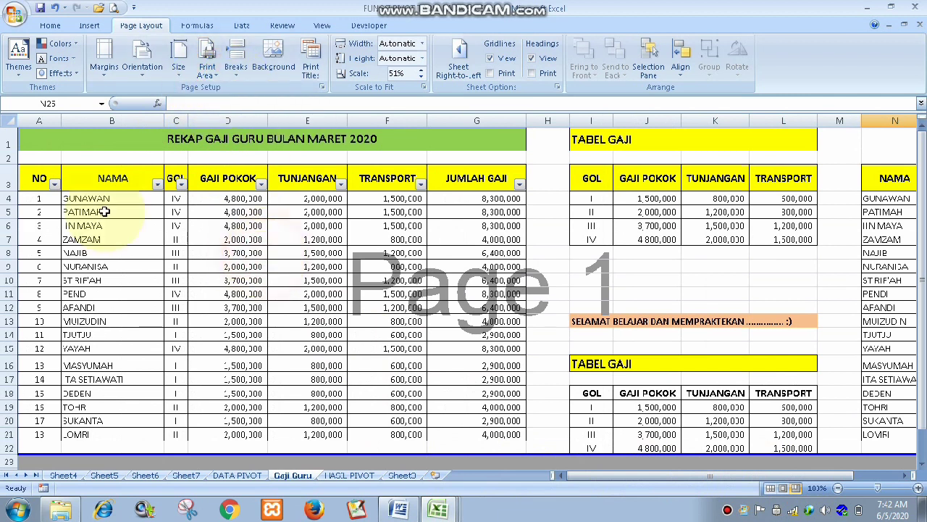
left_click(148, 78)
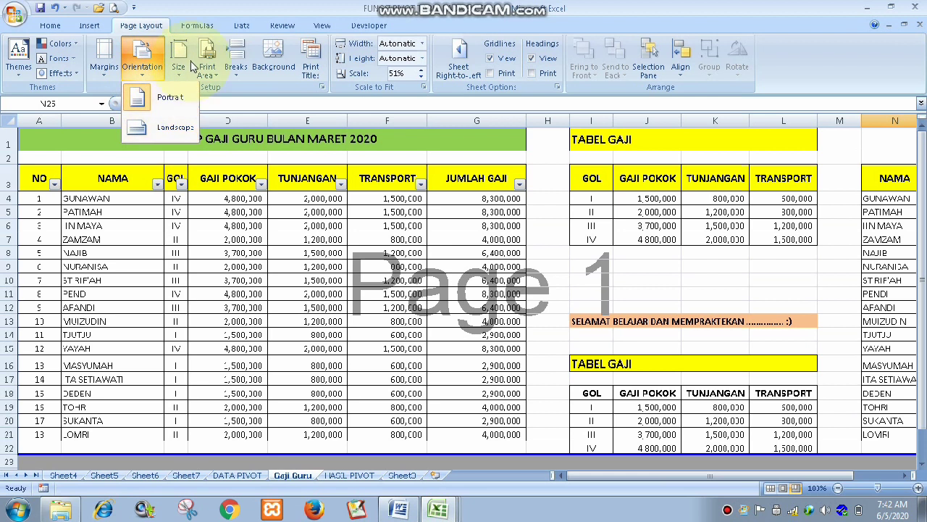
left_click(170, 129)
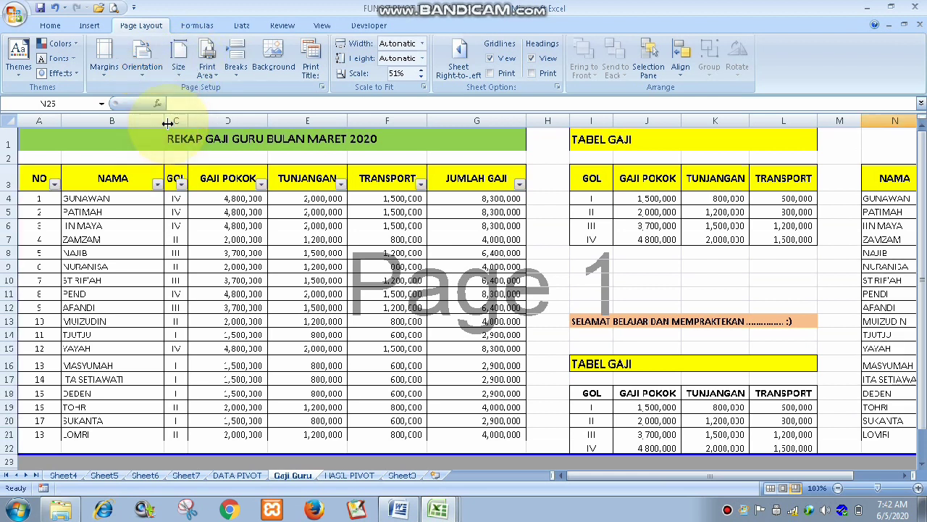
left_click(12, 24)
Open Print Preview, raise the top margin, and bring up Page Setup.
mouse_move(32, 174)
left_click(159, 135)
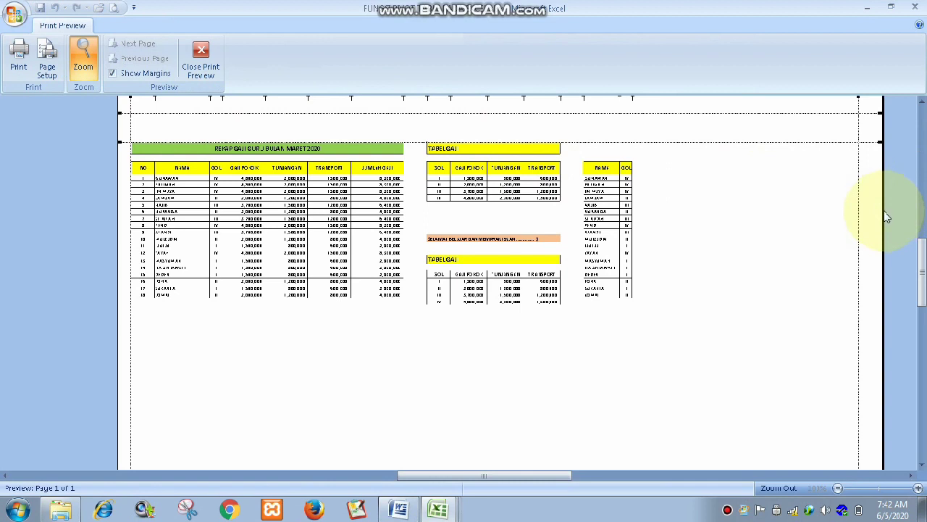
left_click_drag(688, 142, 687, 130)
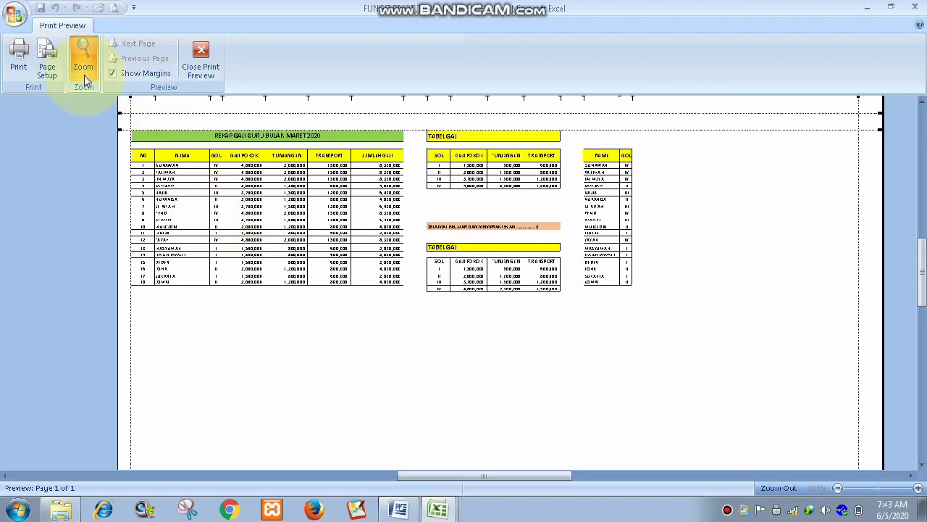
left_click(46, 68)
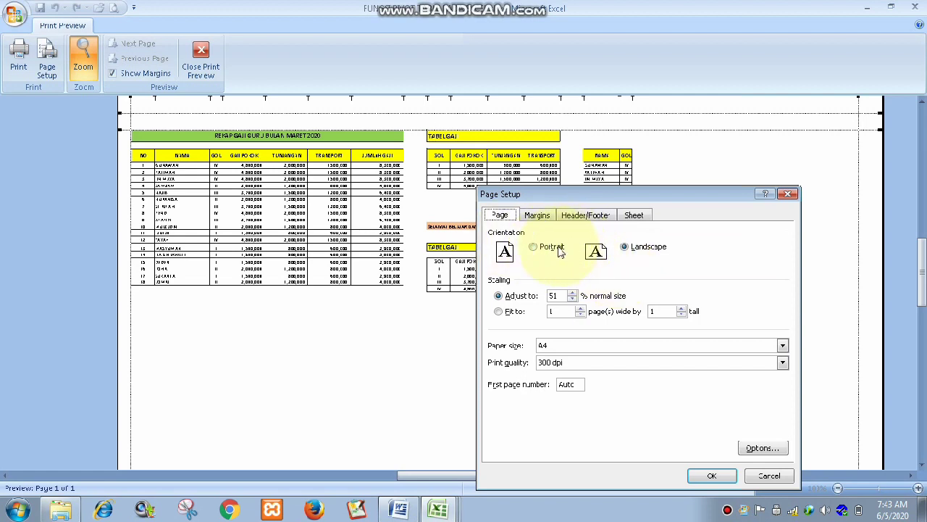
Keep Landscape orientation, center the page horizontally, and apply the Page Setup changes.
left_click(535, 250)
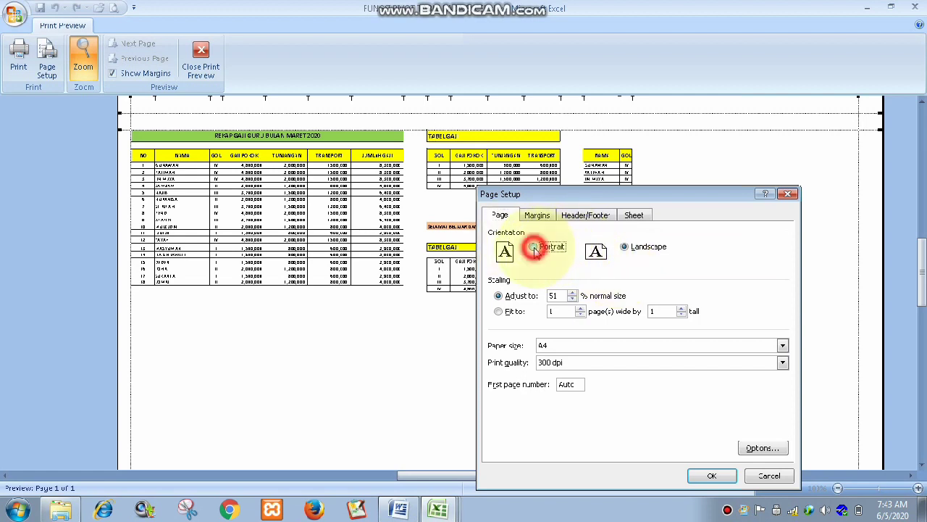
left_click(627, 248)
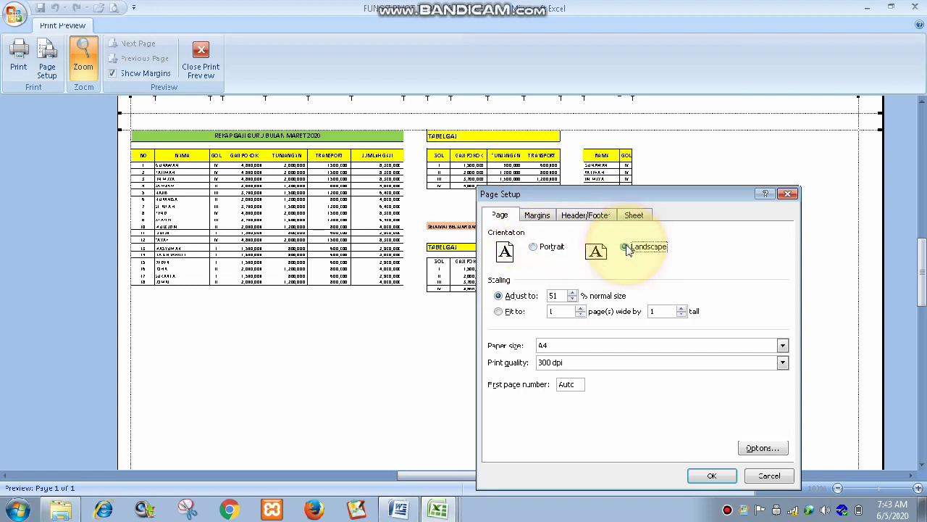
left_click(537, 216)
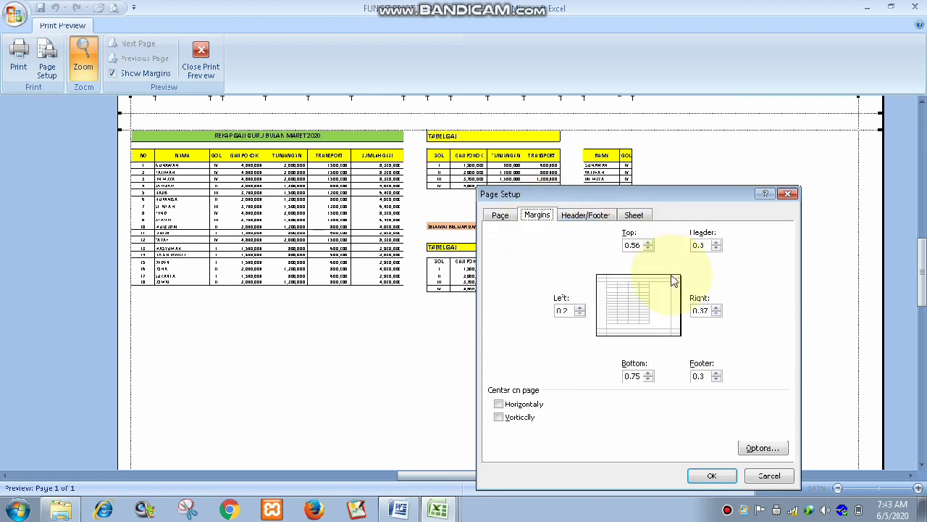
left_click(498, 406)
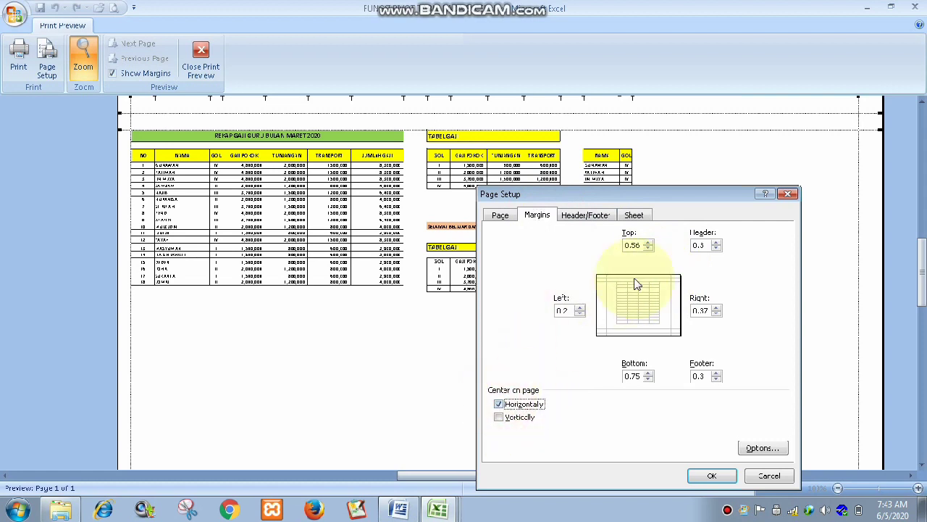
left_click(594, 215)
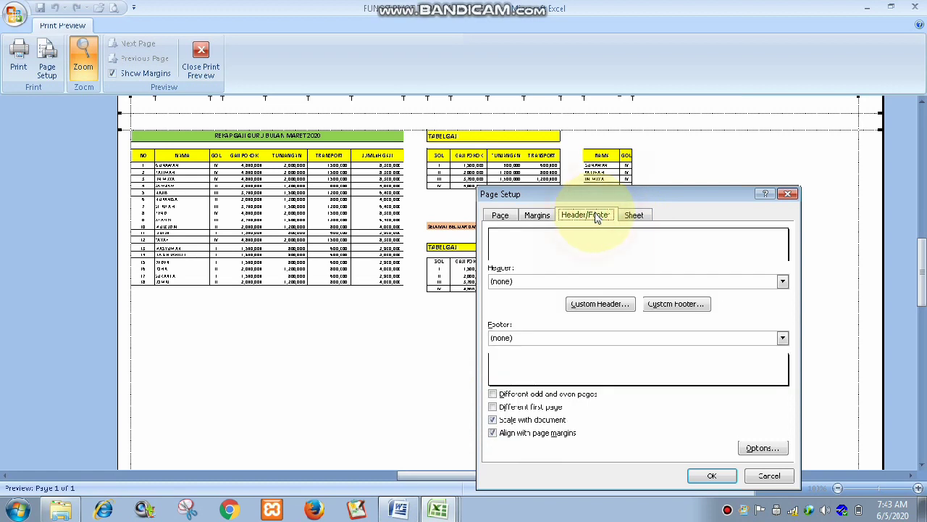
left_click(633, 216)
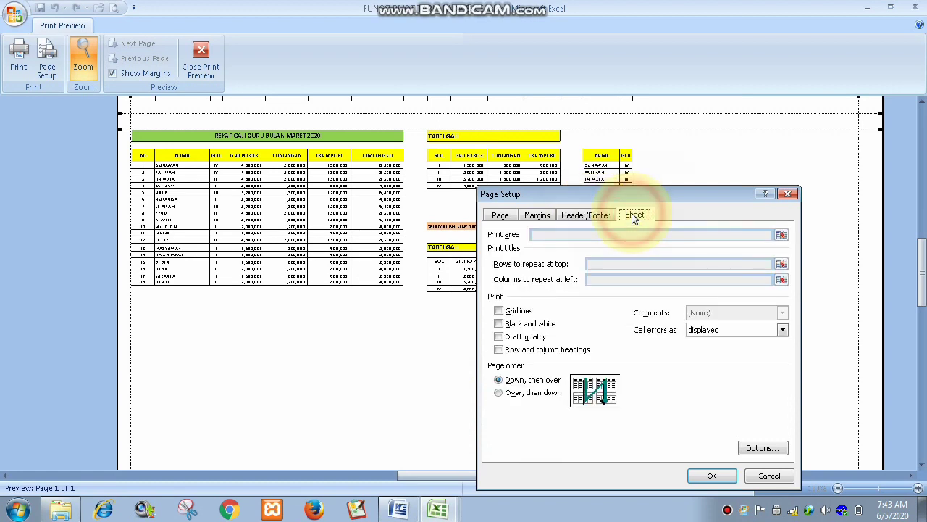
left_click(500, 217)
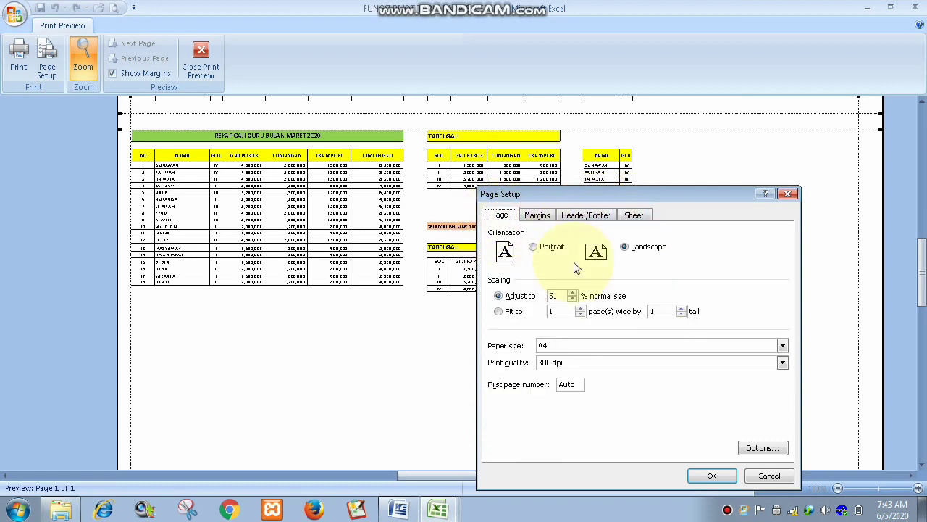
left_click(712, 476)
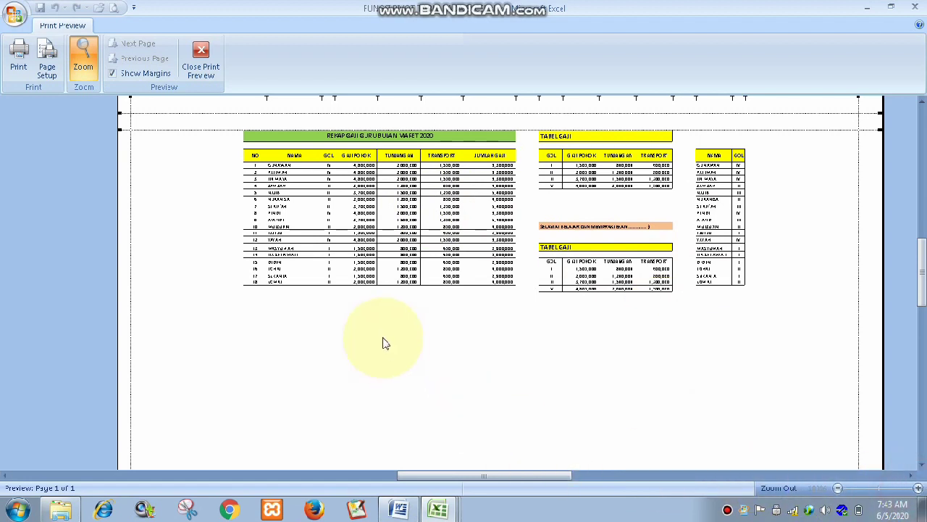
Print the one-page Gaji Guru recap to the Send To OneNote 2007 printer.
left_click(19, 56)
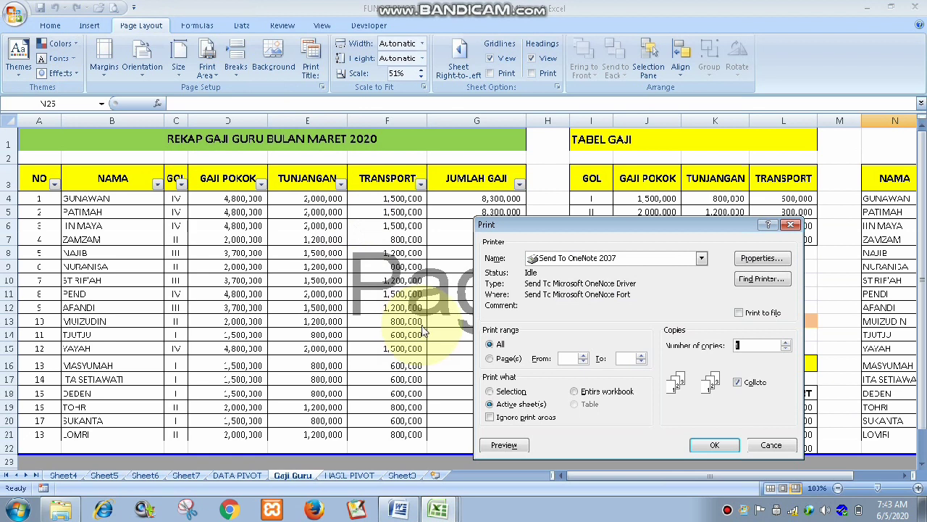
left_click(731, 445)
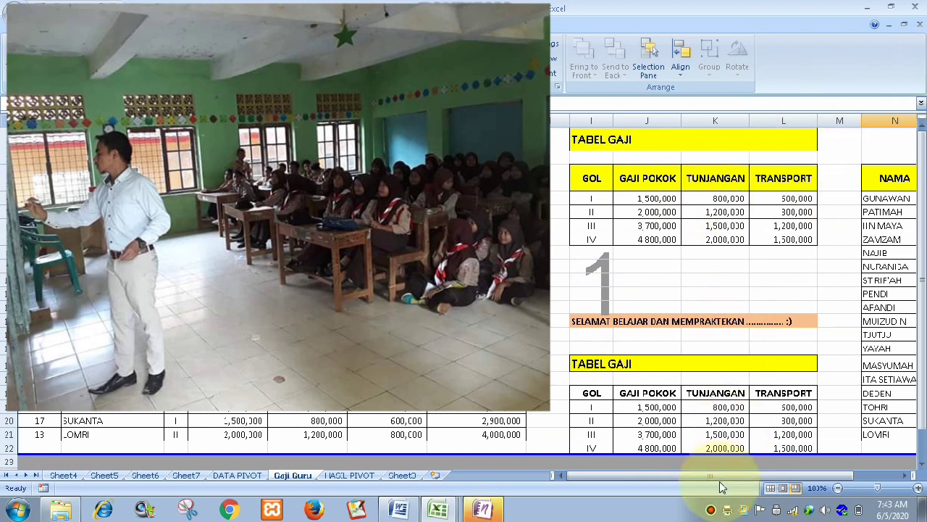
left_click(711, 510)
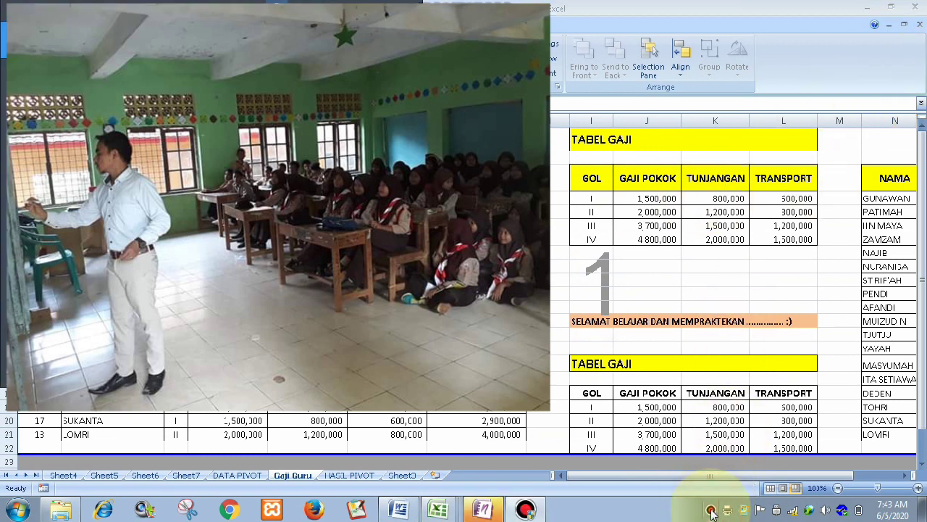